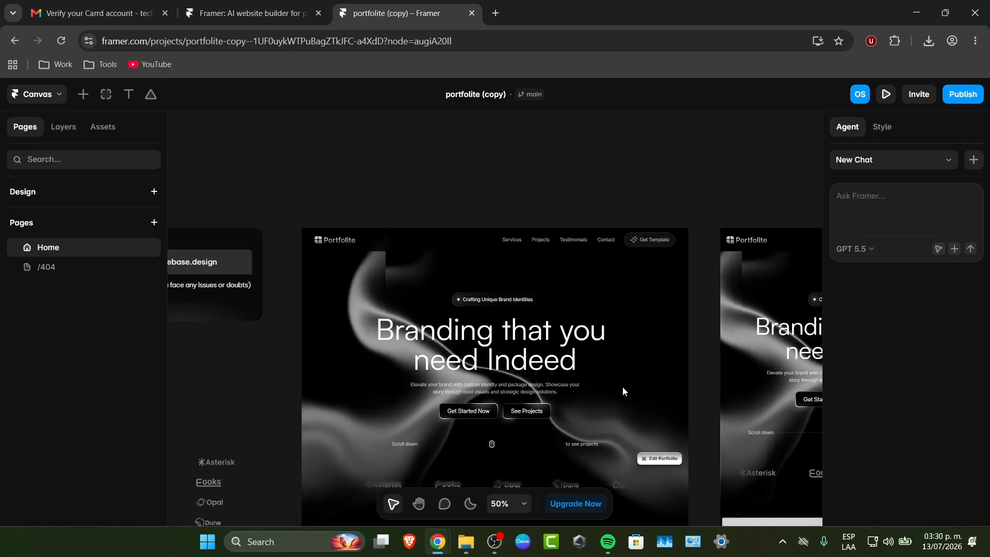
Look over the Home page's desktop layout and the /404 page of the portfolio template
{"action": "scroll", "coordinate": [623, 387], "scroll_direction": "down", "scroll_amount": 4}
{"action": "scroll", "coordinate": [620, 389], "scroll_direction": "down", "scroll_amount": 7}
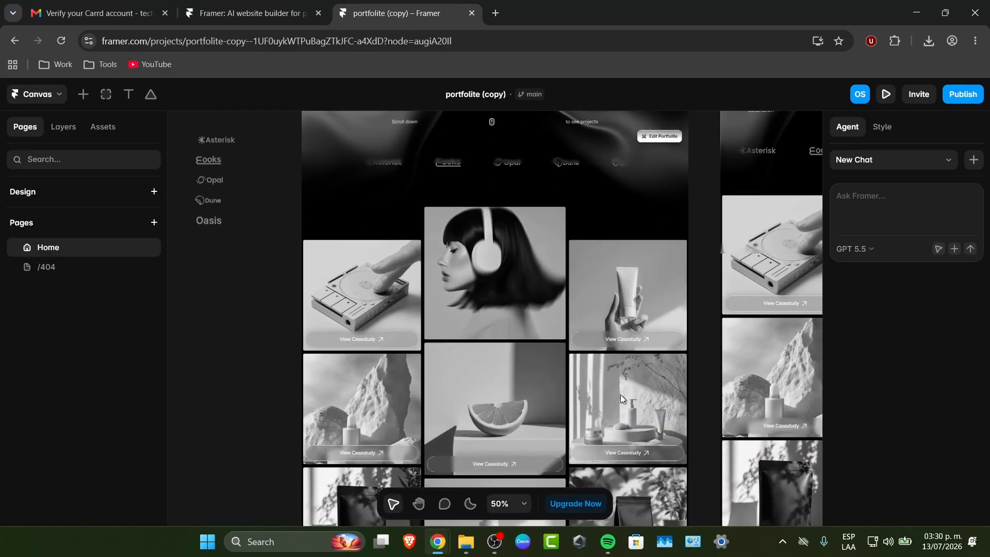
{"action": "scroll", "coordinate": [711, 293], "scroll_direction": "up", "scroll_amount": 2}
{"action": "scroll", "coordinate": [711, 297], "scroll_direction": "up", "scroll_amount": 1}
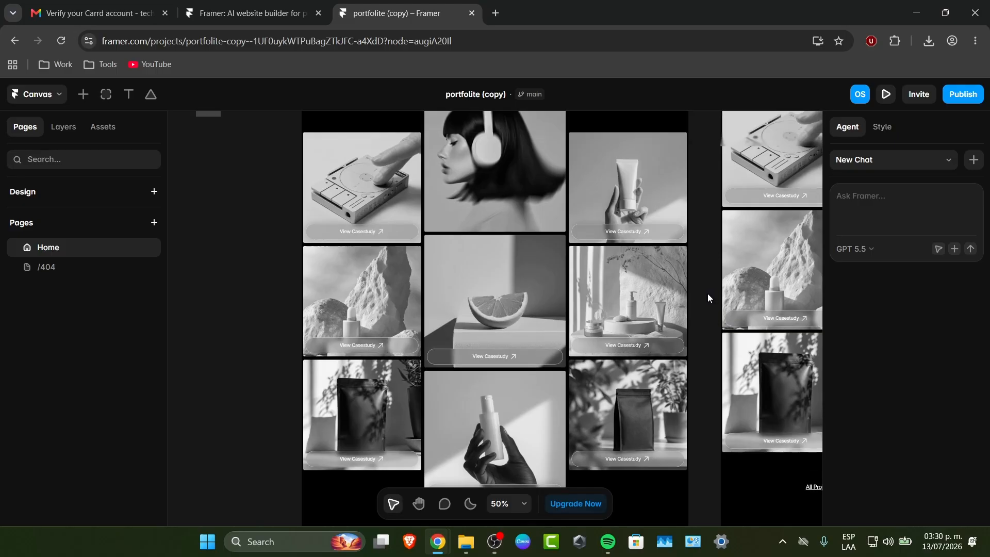
{"action": "scroll", "coordinate": [651, 331], "scroll_direction": "up", "scroll_amount": 10}
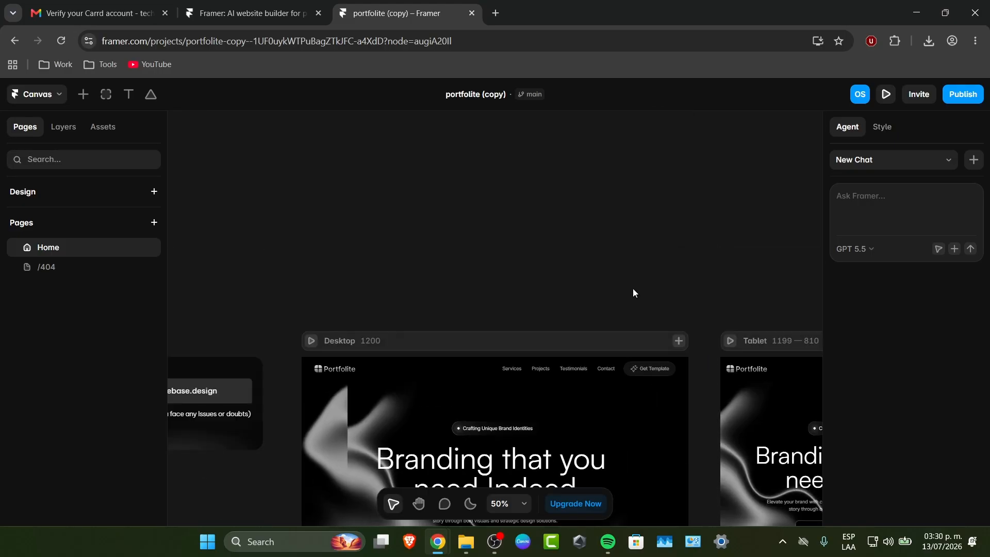
{"action": "scroll", "coordinate": [633, 289], "scroll_direction": "down", "scroll_amount": 3}
{"action": "scroll", "coordinate": [633, 288], "scroll_direction": "down", "scroll_amount": 2}
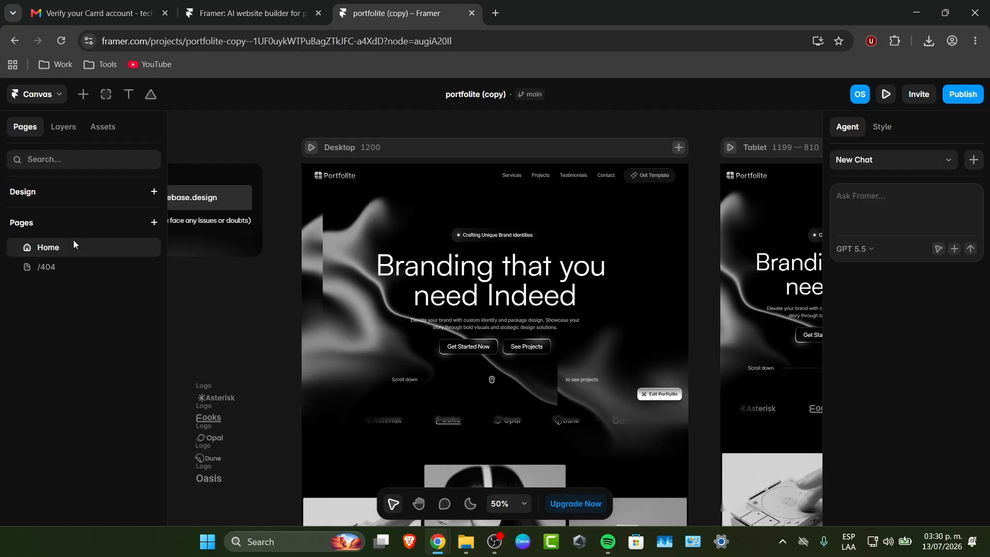
{"action": "left_click", "coordinate": [60, 269]}
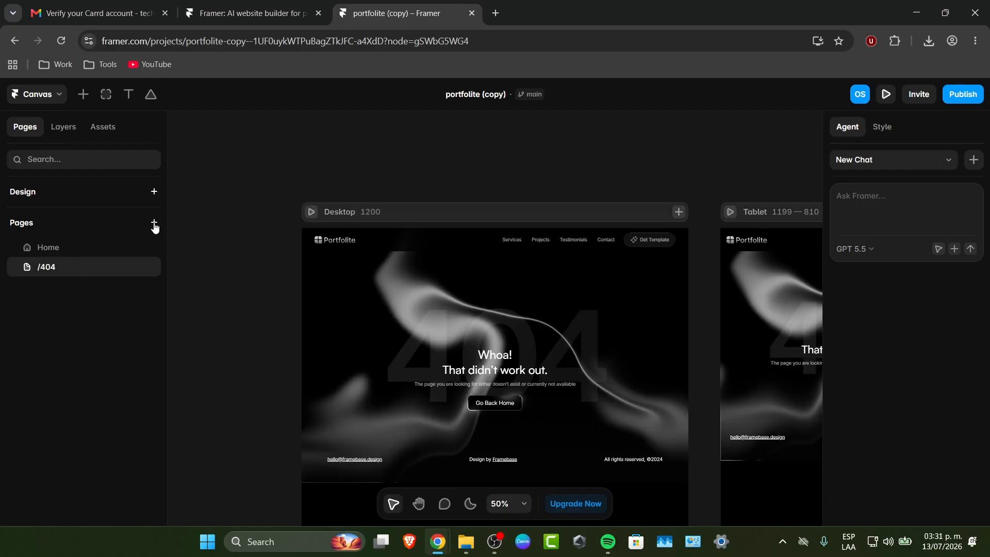
Add a new regular page to the project
{"action": "left_click", "coordinate": [154, 222]}
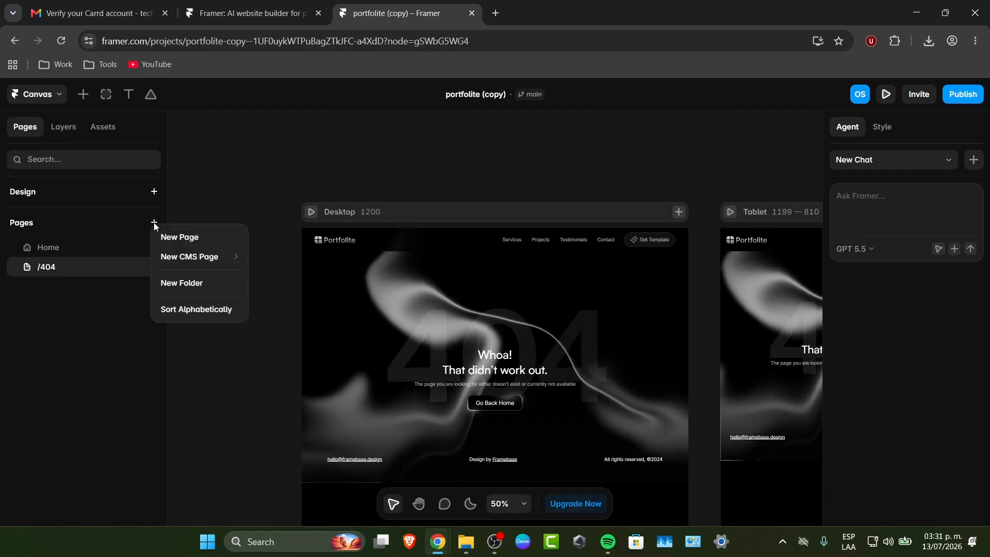
{"action": "left_click", "coordinate": [184, 238]}
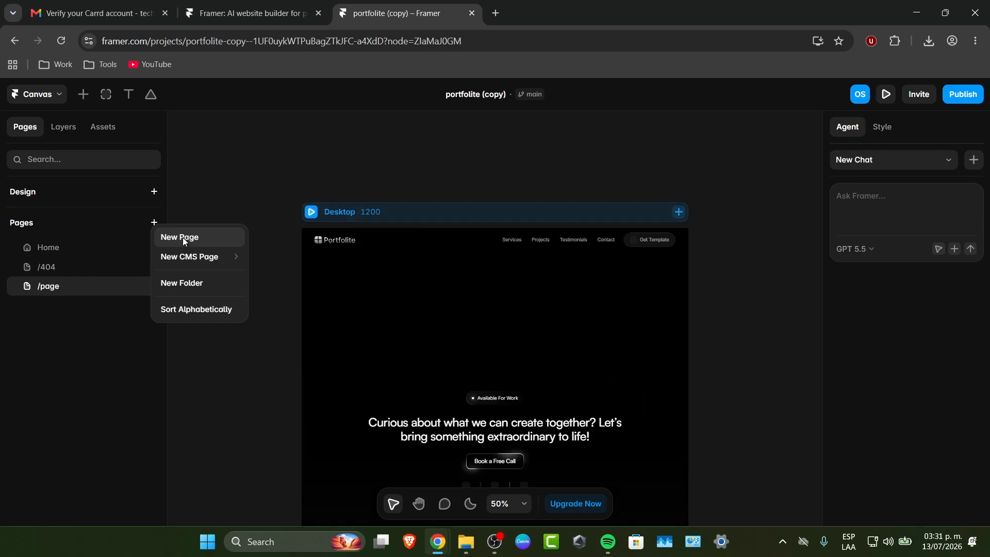
{"action": "left_click", "coordinate": [83, 95]}
Insert a Forms element on the new page's canvas and place it beside the Desktop frame at X 1250, Y 0
{"action": "left_click", "coordinate": [83, 96]}
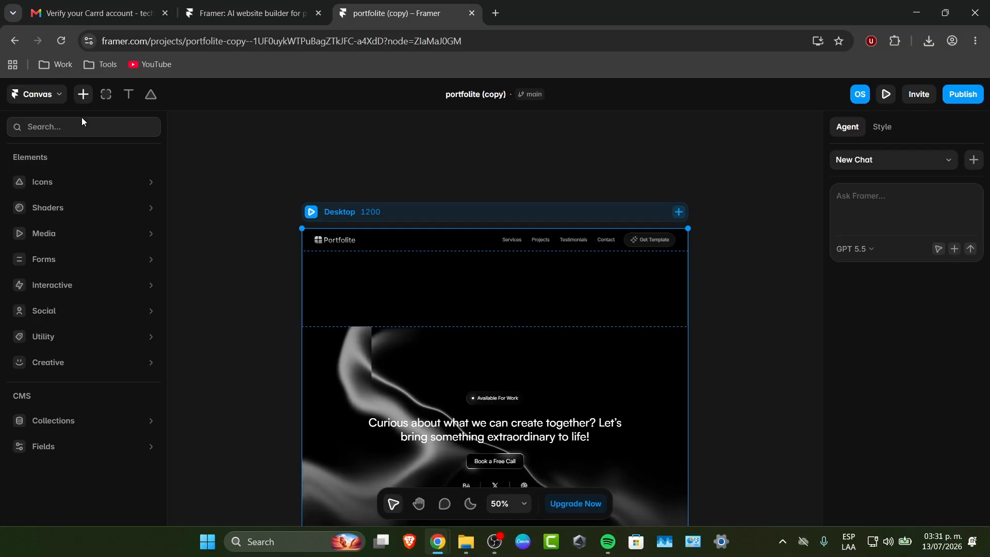
{"action": "mouse_move", "coordinate": [62, 258]}
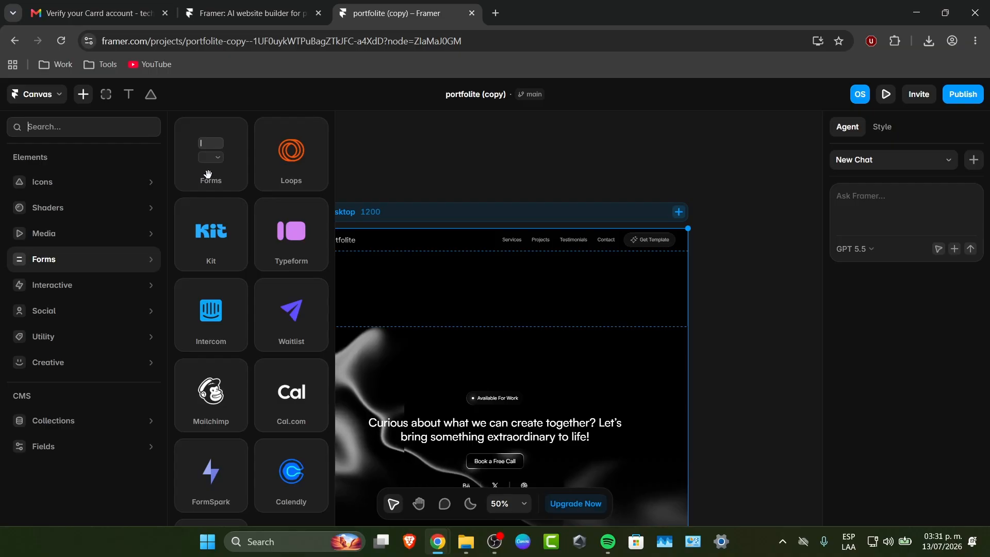
{"action": "left_click_drag", "start_coordinate": [210, 177], "coordinate": [733, 368]}
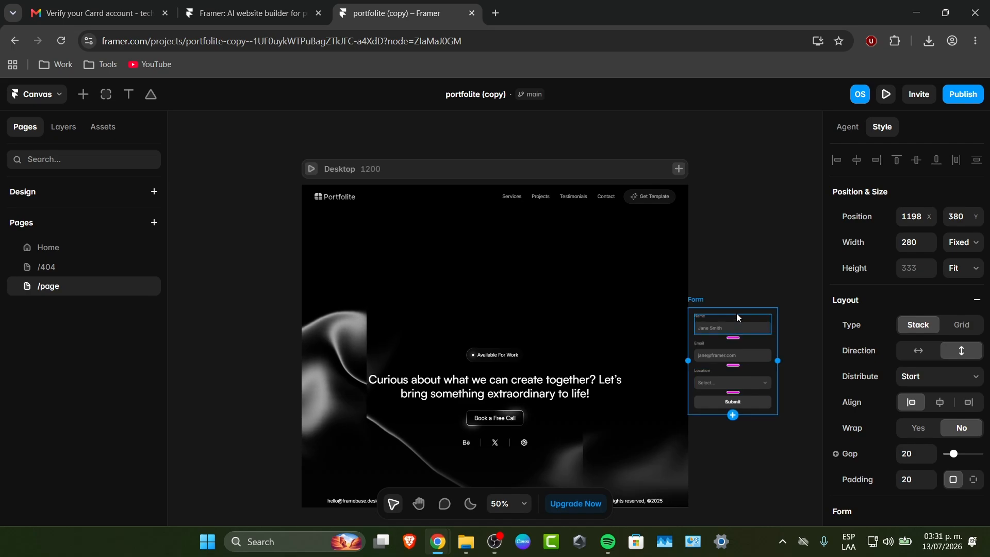
{"action": "left_click_drag", "start_coordinate": [740, 311], "coordinate": [756, 187]}
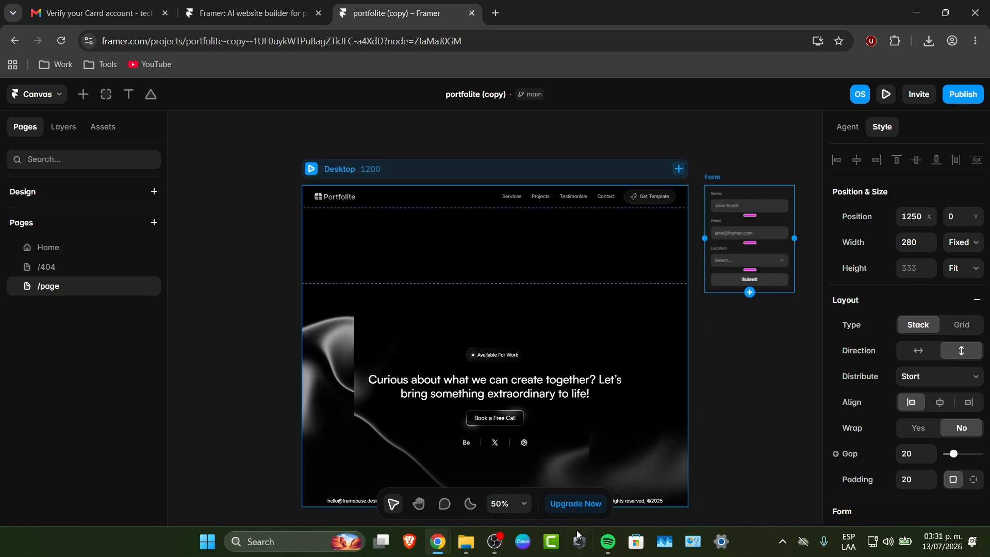
Move the form's Name, Email and Location fields and Submit button out of the Form frame onto the empty canvas at X 1690
{"action": "left_click_drag", "start_coordinate": [761, 374], "coordinate": [624, 343]}
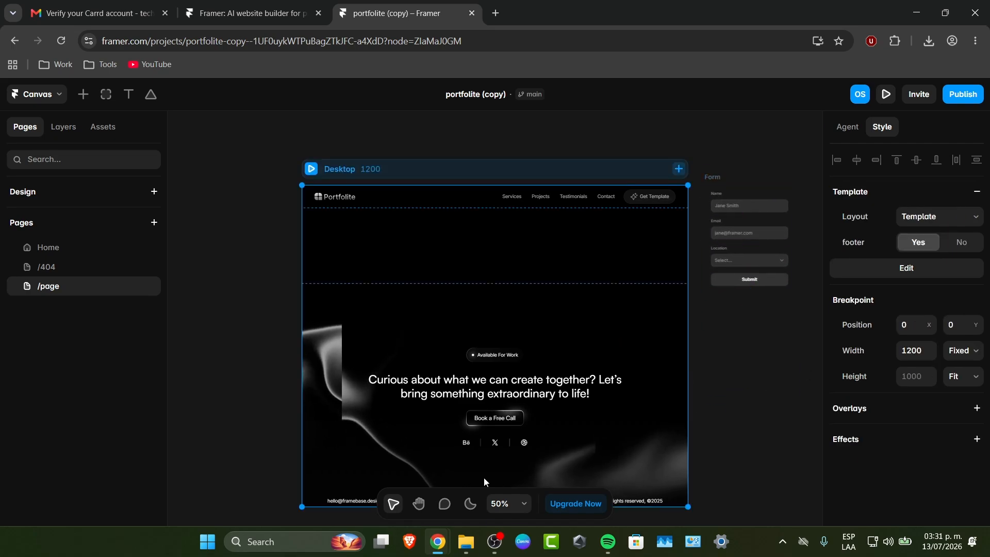
{"action": "left_click", "coordinate": [419, 504]}
{"action": "left_click_drag", "start_coordinate": [706, 376], "coordinate": [344, 395]}
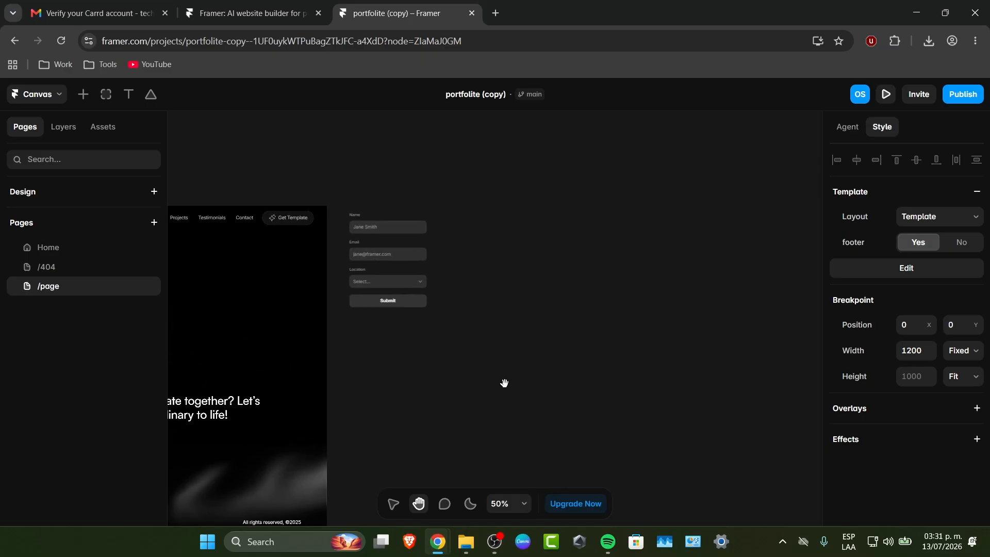
{"action": "left_click_drag", "start_coordinate": [502, 380], "coordinate": [453, 340]}
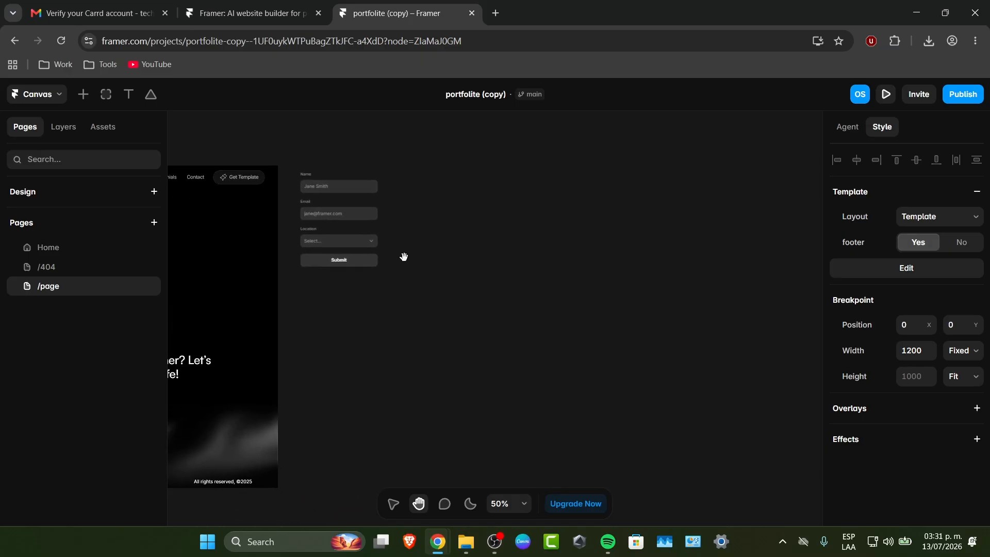
{"action": "left_click", "coordinate": [393, 504]}
{"action": "left_click_drag", "start_coordinate": [457, 292], "coordinate": [323, 150]}
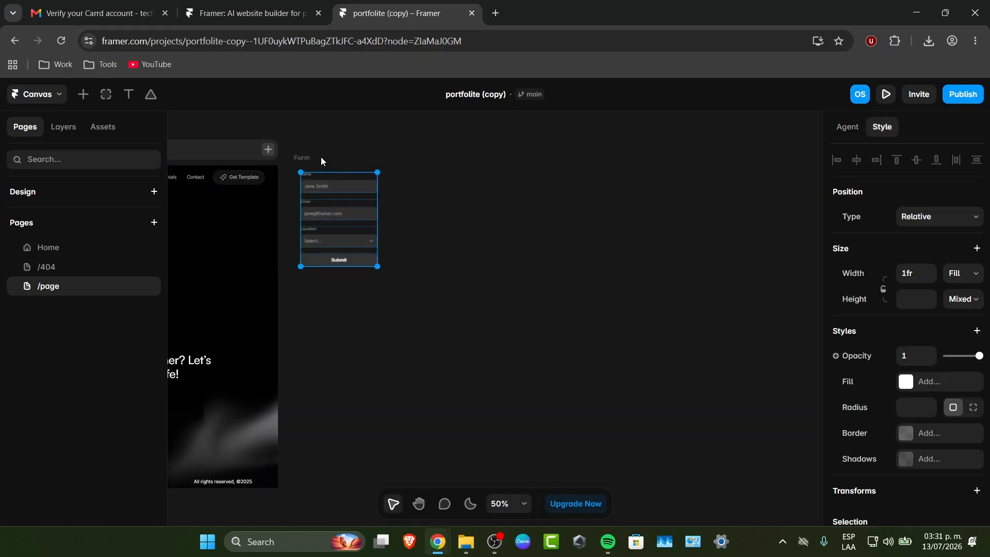
{"action": "mouse_move", "coordinate": [376, 267]}
{"action": "left_mouse_down"}
{"action": "mouse_move", "coordinate": [602, 458]}
{"action": "mouse_move", "coordinate": [411, 345]}
{"action": "mouse_move", "coordinate": [410, 298]}
{"action": "mouse_move", "coordinate": [383, 265]}
{"action": "left_mouse_up"}
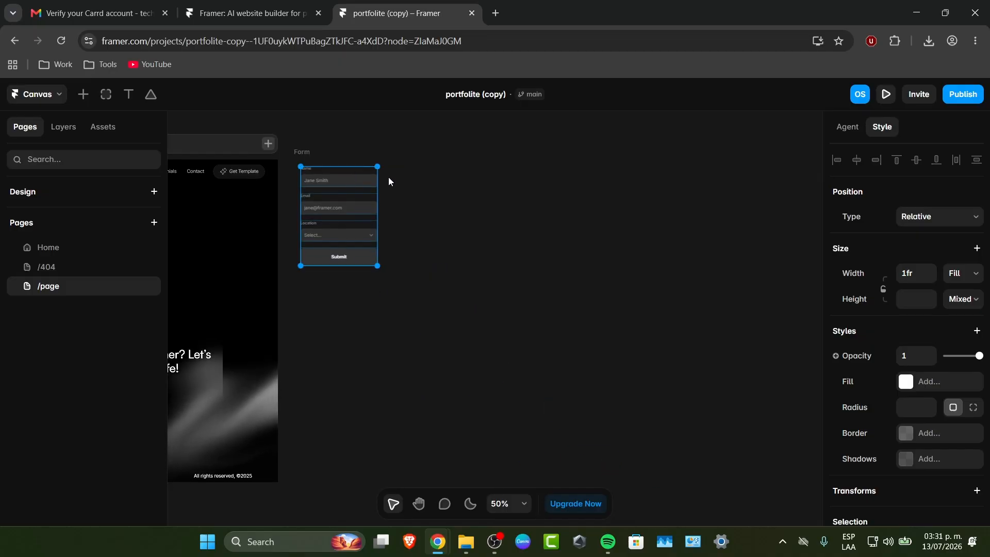
{"action": "left_click_drag", "start_coordinate": [375, 212], "coordinate": [486, 282]}
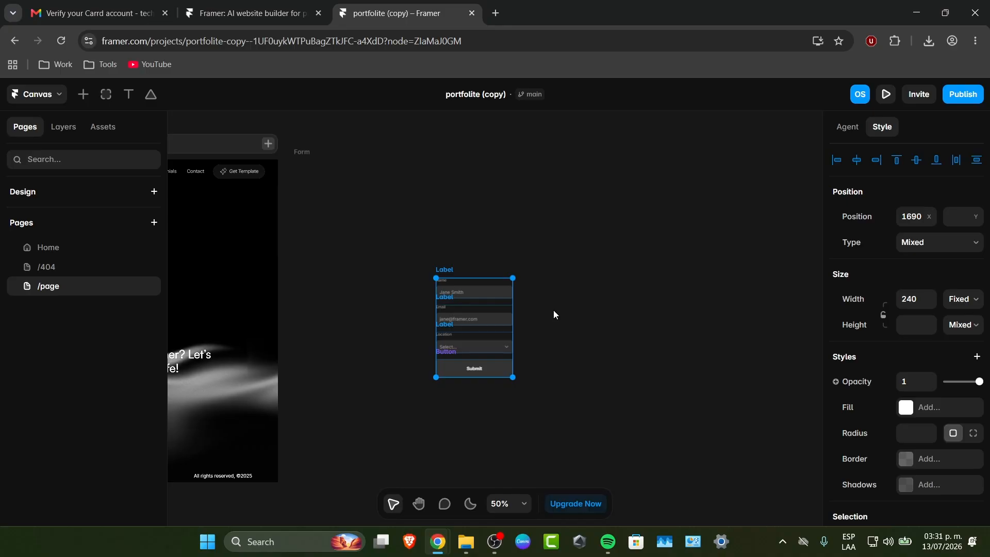
{"action": "left_click", "coordinate": [848, 127]}
{"action": "left_click", "coordinate": [882, 127]}
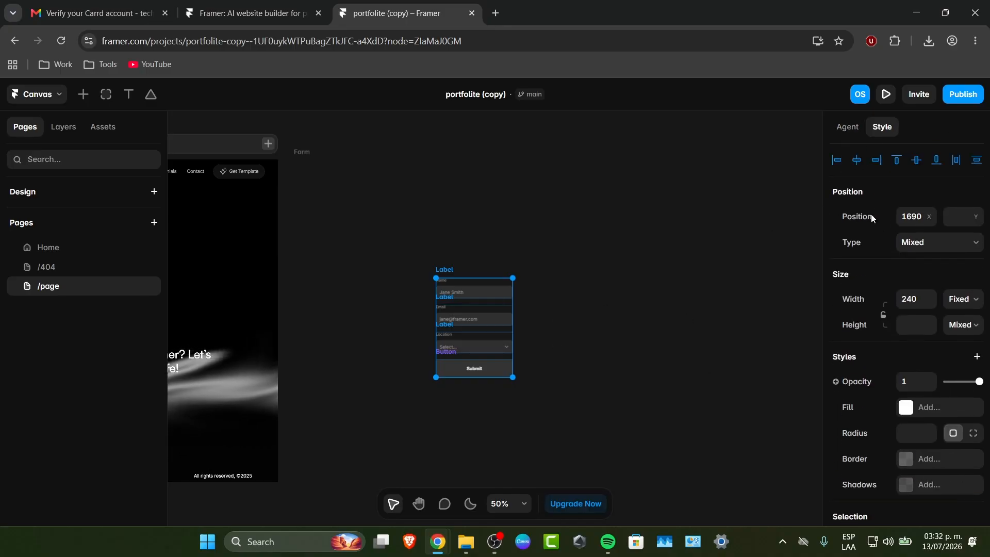
{"action": "left_click", "coordinate": [848, 128]}
{"action": "left_click", "coordinate": [892, 160]}
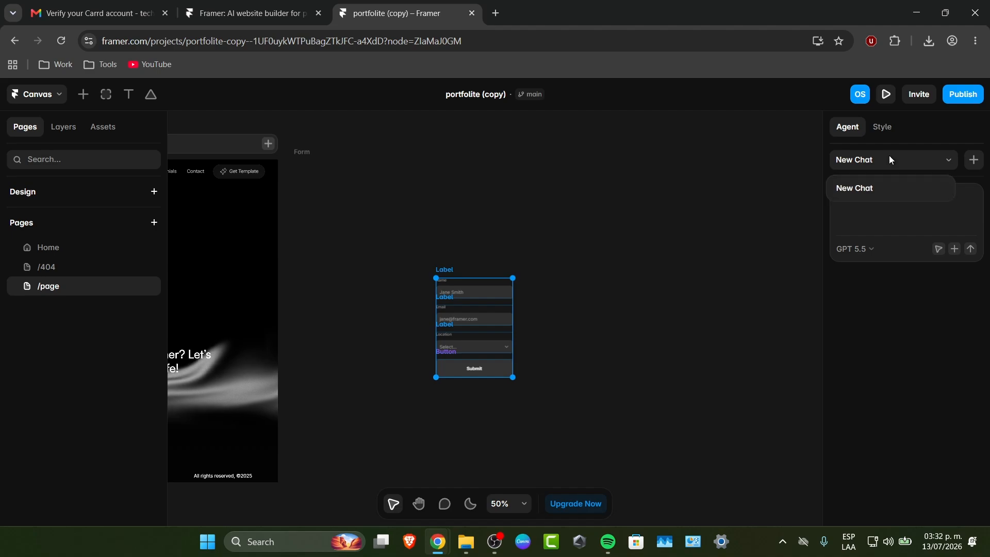
{"action": "left_click", "coordinate": [647, 338]}
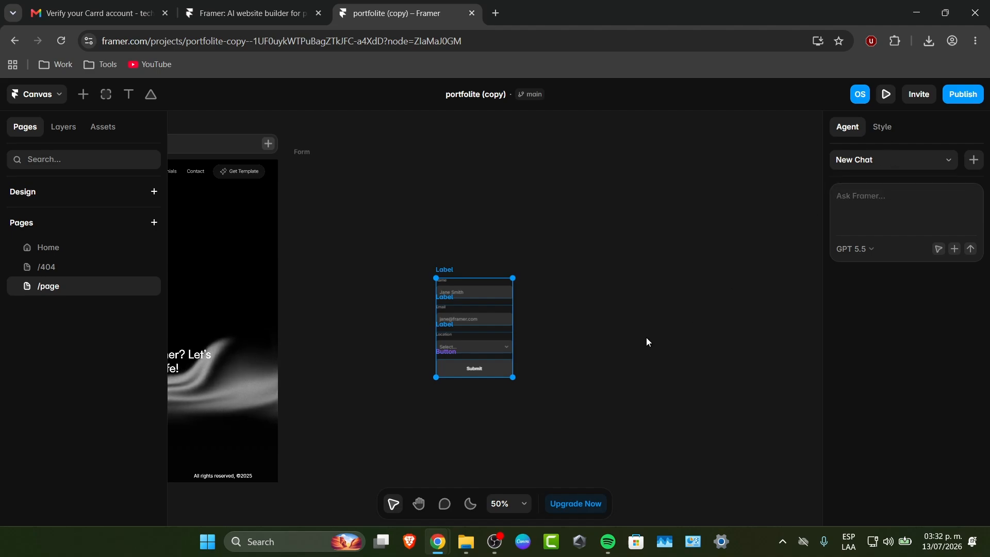
Examine the style settings of the Location label, the Email input and the Name label
{"action": "left_click", "coordinate": [480, 299]}
{"action": "left_click", "coordinate": [557, 306]}
{"action": "left_click", "coordinate": [494, 313]}
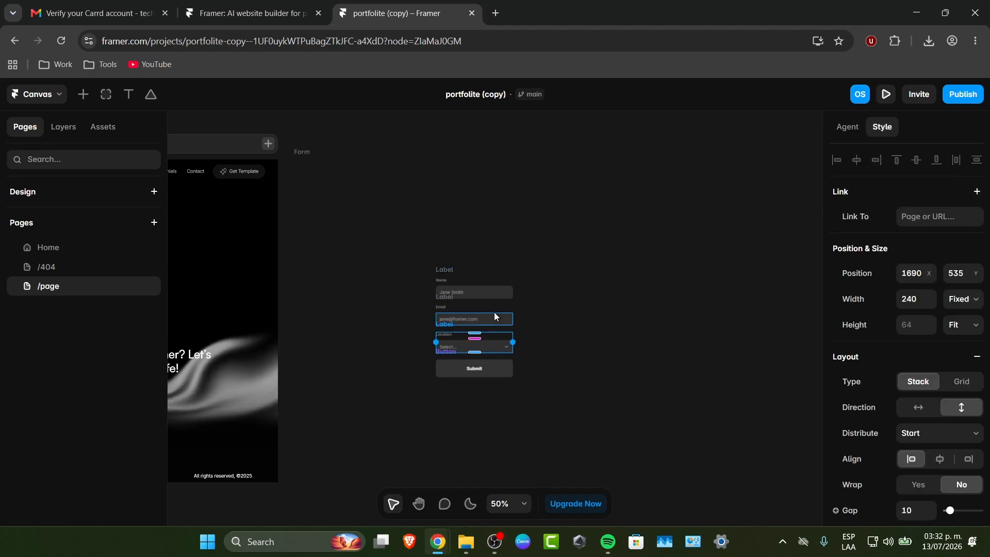
{"action": "left_click", "coordinate": [495, 313]}
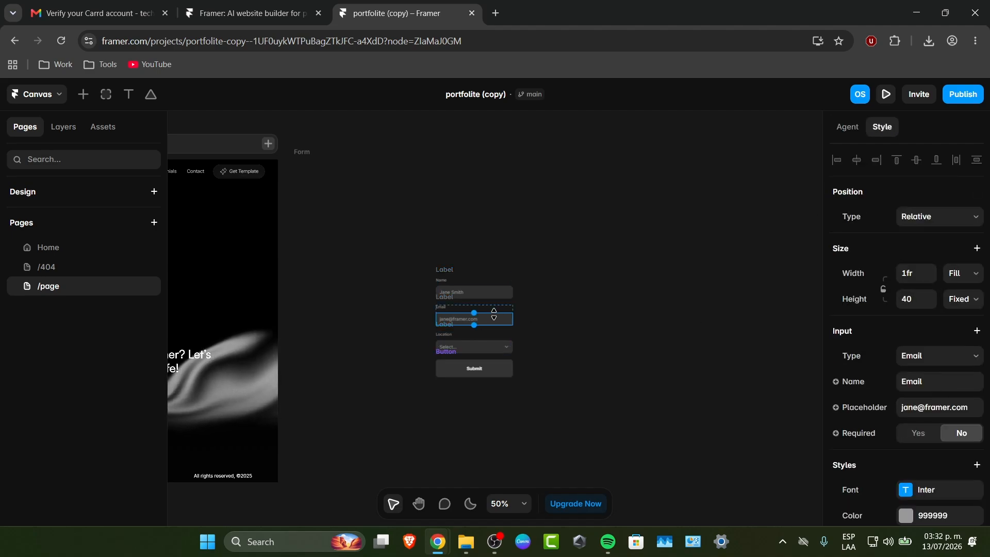
{"action": "left_click", "coordinate": [450, 270]}
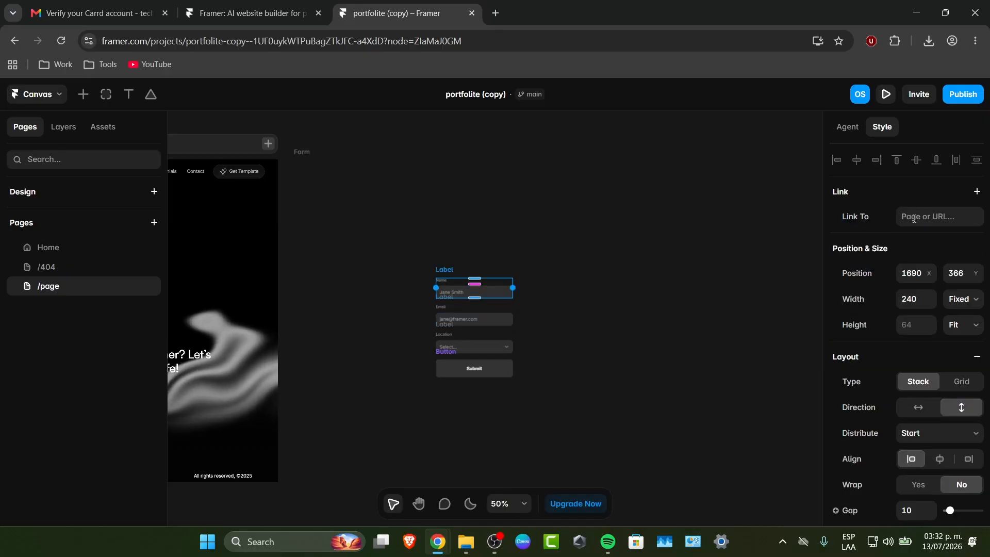
{"action": "scroll", "coordinate": [866, 230], "scroll_direction": "down", "scroll_amount": 5}
{"action": "scroll", "coordinate": [866, 242], "scroll_direction": "down", "scroll_amount": 3}
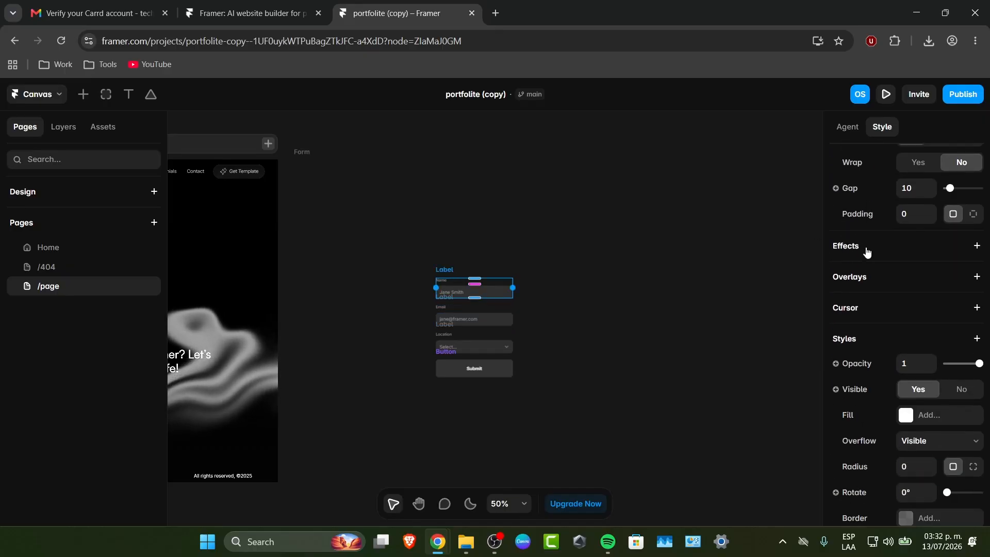
{"action": "scroll", "coordinate": [868, 262], "scroll_direction": "down", "scroll_amount": 3}
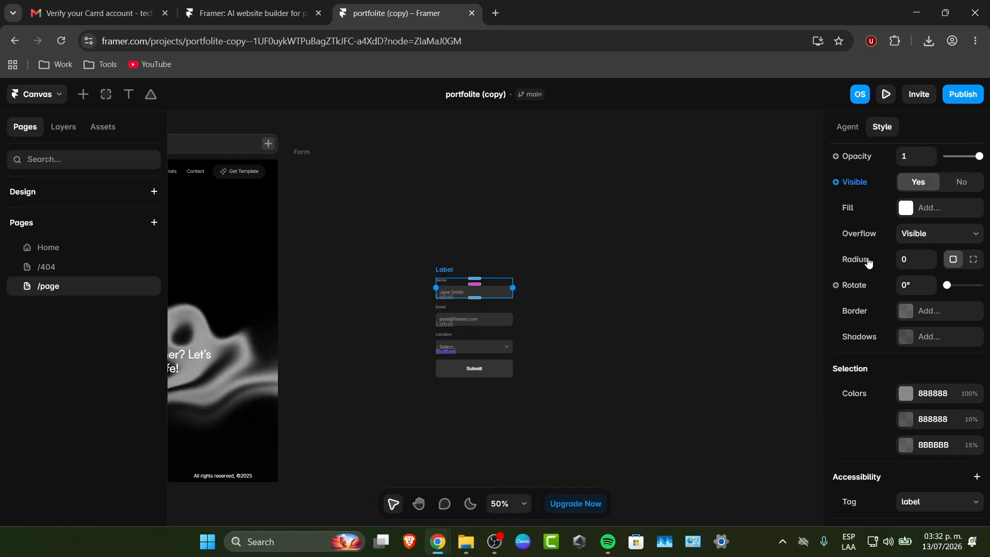
Examine the style settings of the loose form elements together and of the empty Form frame
{"action": "left_click_drag", "start_coordinate": [499, 395], "coordinate": [422, 229]}
{"action": "scroll", "coordinate": [872, 284], "scroll_direction": "down", "scroll_amount": 3}
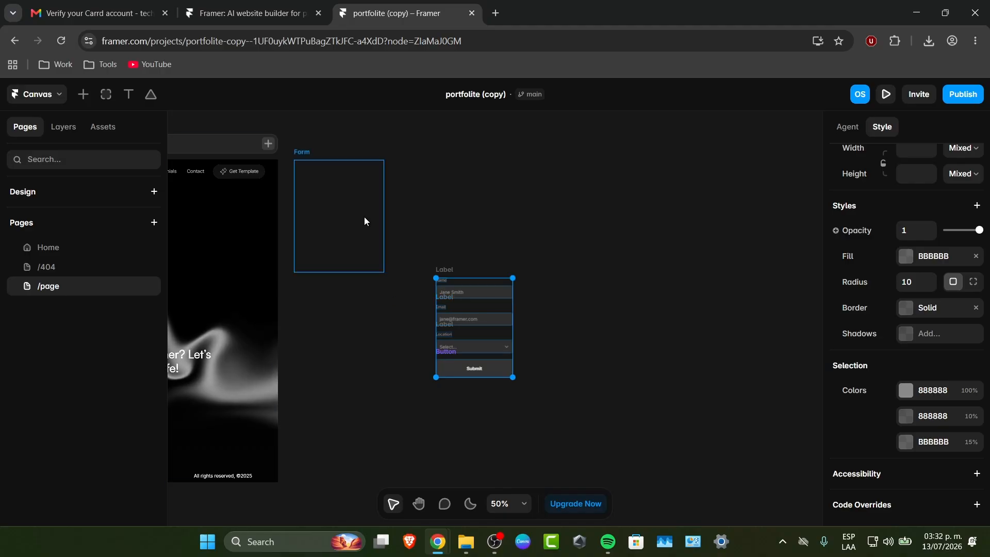
{"action": "left_click", "coordinate": [345, 219]}
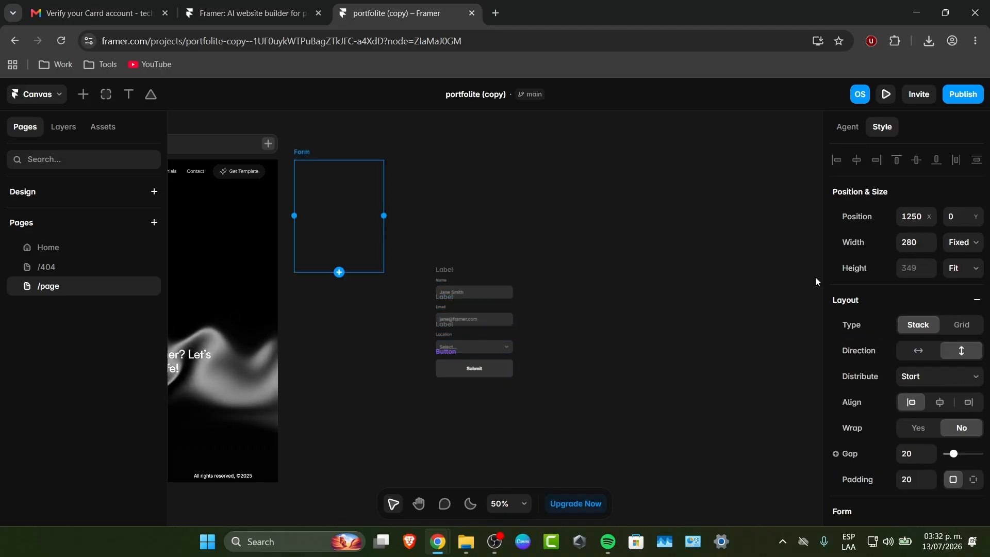
{"action": "scroll", "coordinate": [872, 342], "scroll_direction": "down", "scroll_amount": 8}
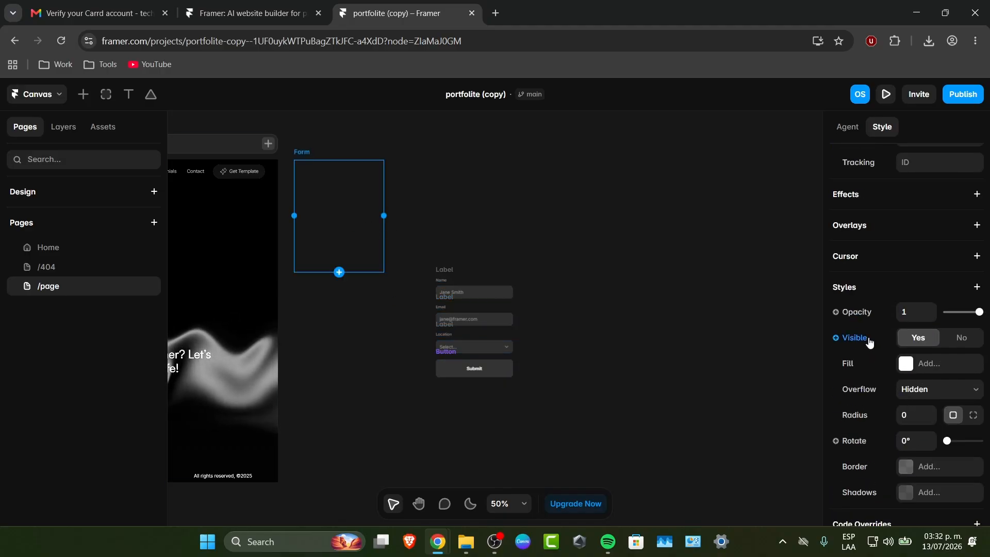
{"action": "scroll", "coordinate": [870, 346], "scroll_direction": "down", "scroll_amount": 1}
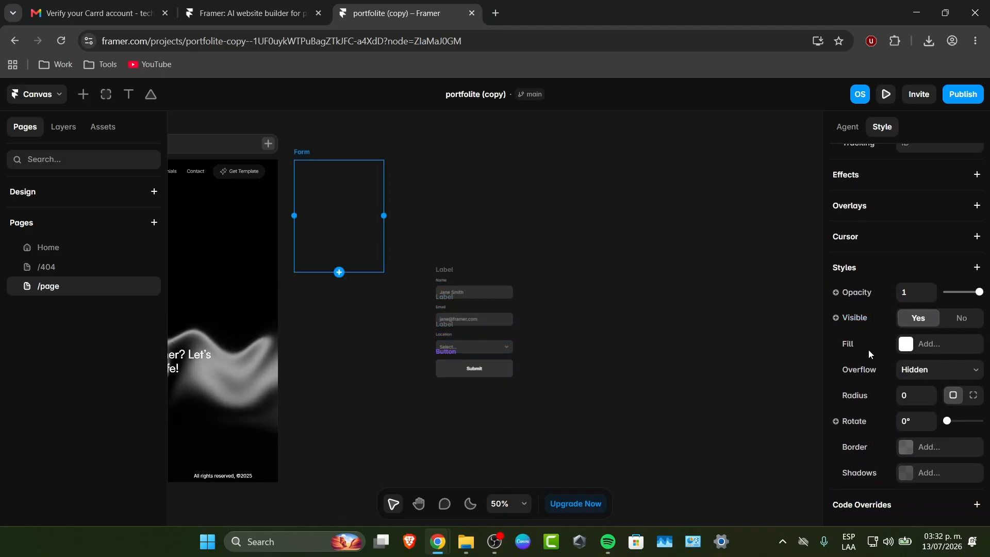
Ask the AI Agent to create a new contact form with the fields name, email, phone, location, zip code and birthday
{"action": "left_click", "coordinate": [850, 129]}
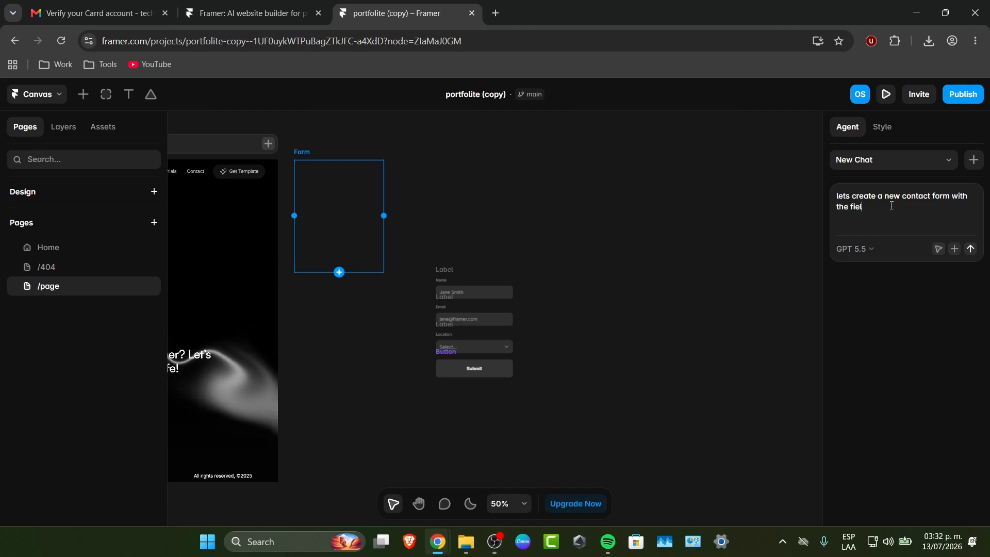
{"action": "type", "text": "name,"}
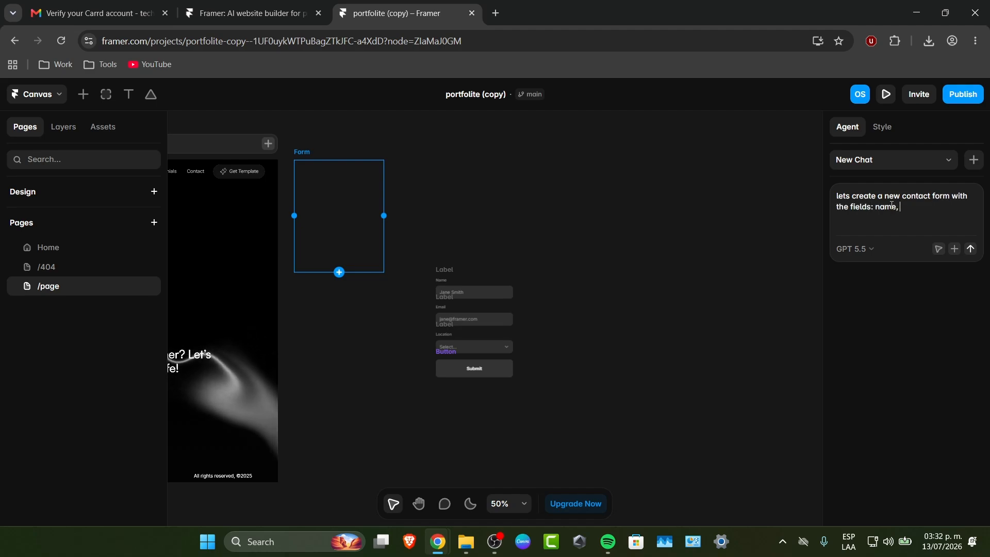
{"action": "type", "text": " email, pho"}
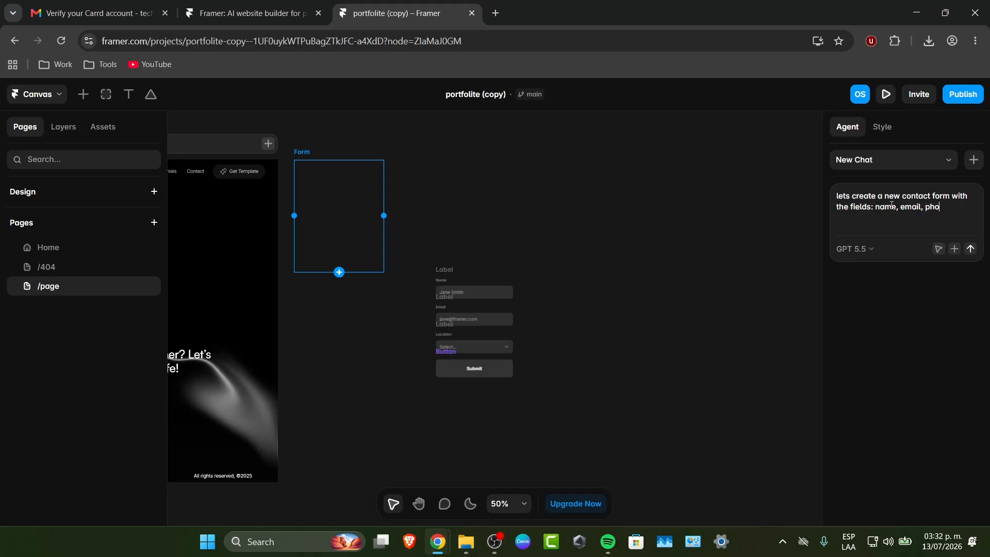
{"action": "type", "text": "ne, loaction"}
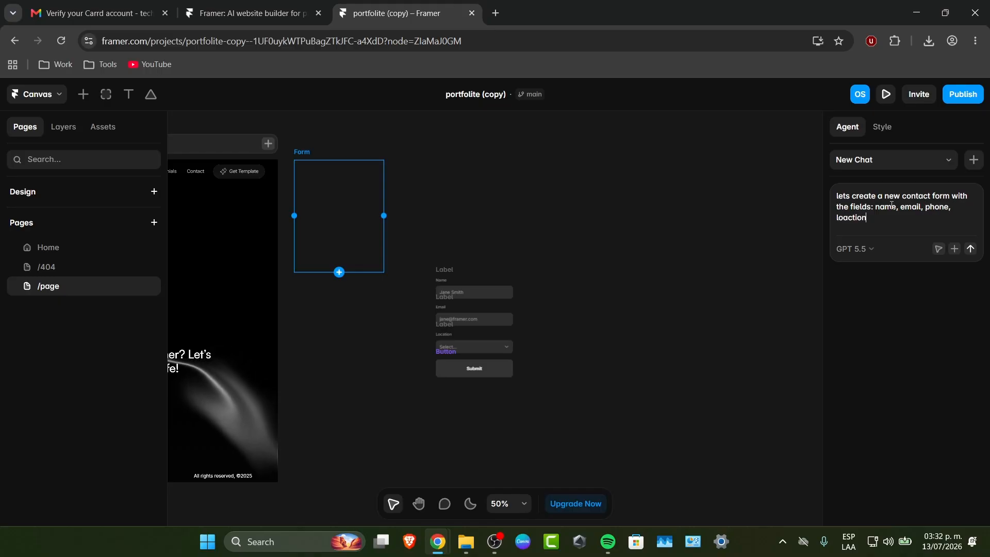
{"action": "key", "text": "BackSpace"}
{"action": "key", "text": "BackSpace"}
{"action": "key", "text": "BackSpace"}
{"action": "key", "text": "BackSpace"}
{"action": "key", "text": "BackSpace"}
{"action": "key", "text": "BackSpace"}
{"action": "type", "text": "cation,"}
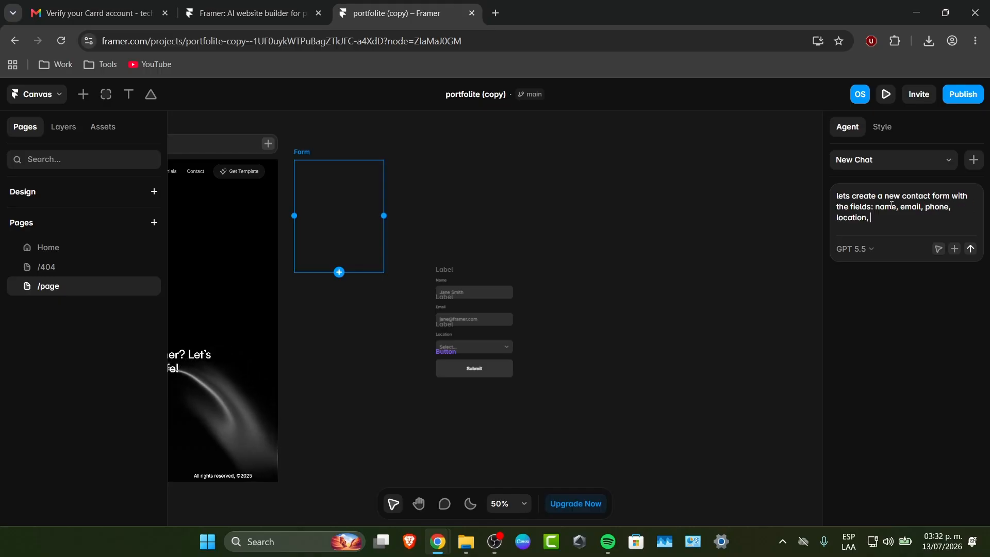
{"action": "type", "text": " zip code,"}
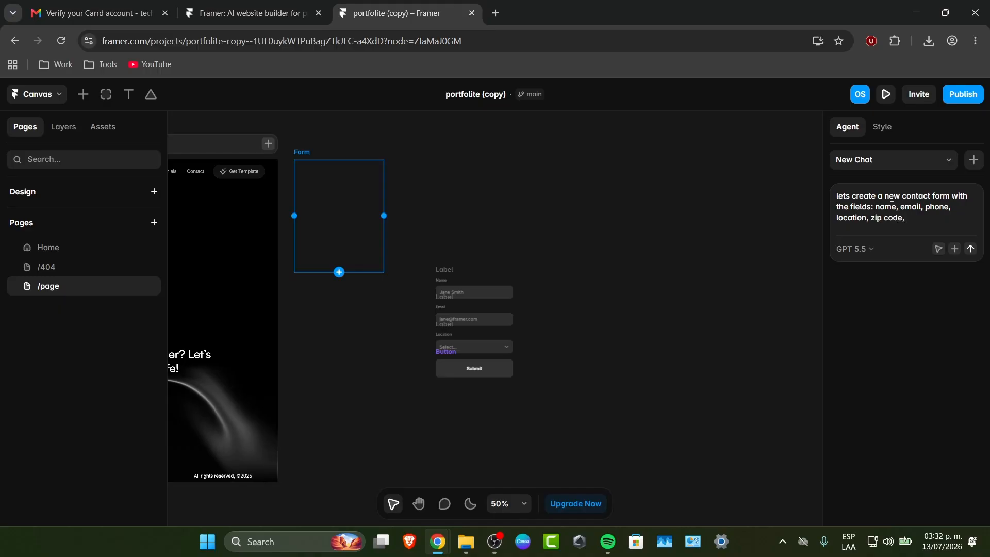
{"action": "type", "text": " birthday,"}
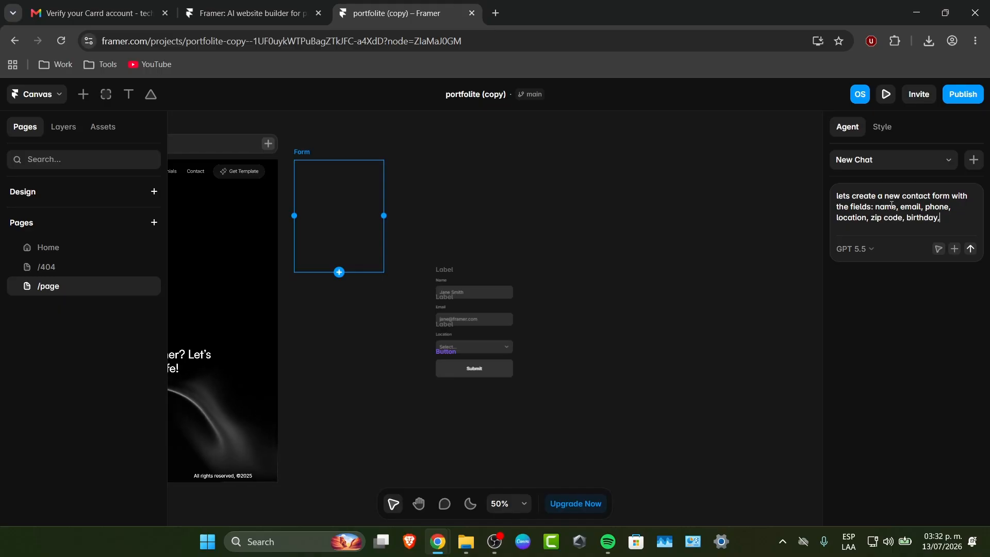
{"action": "type", "text": "ay."}
{"action": "key", "text": "Return"}
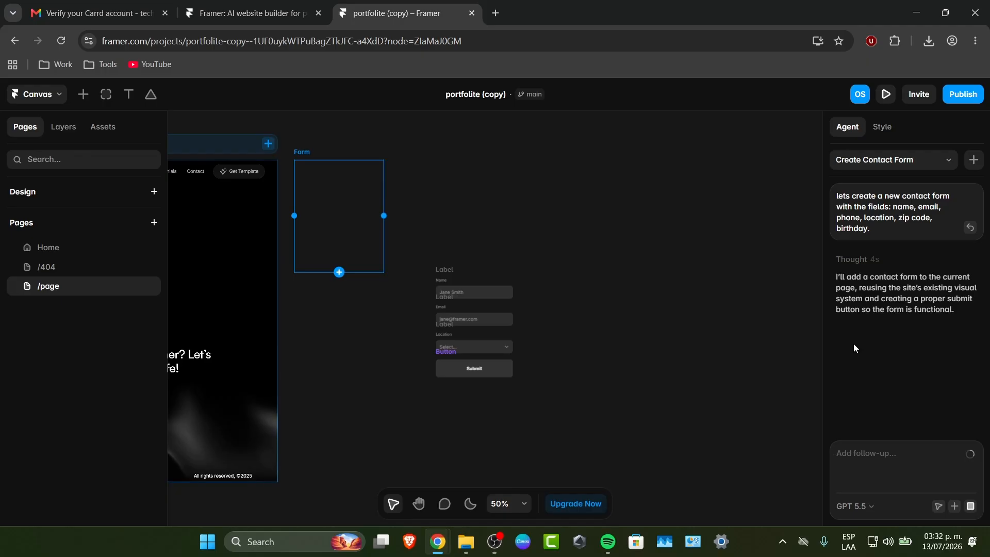
Examine the list of AI models offered for the Agent, keeping GPT 5.5 selected
{"action": "left_click", "coordinate": [861, 507]}
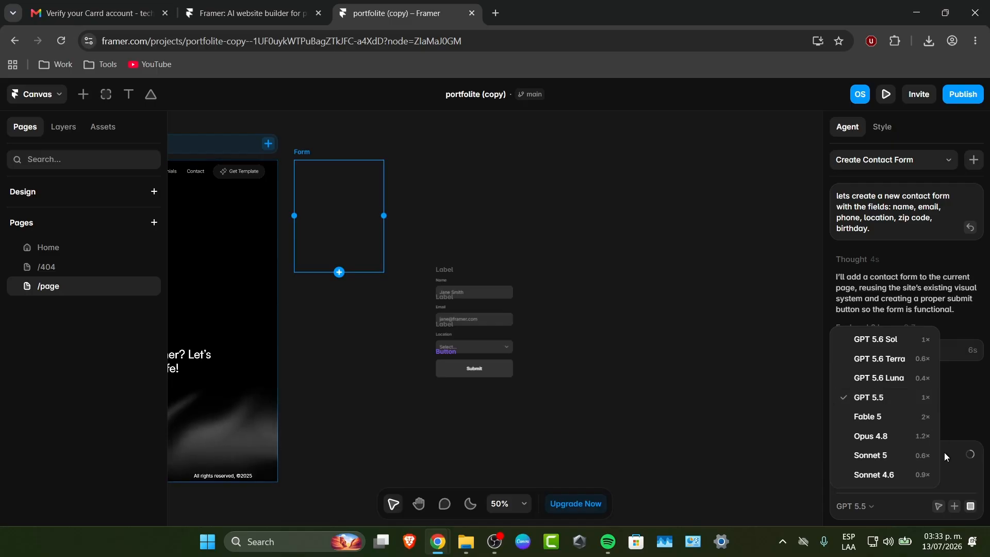
{"action": "left_click", "coordinate": [957, 457]}
{"action": "mouse_move", "coordinate": [970, 457]}
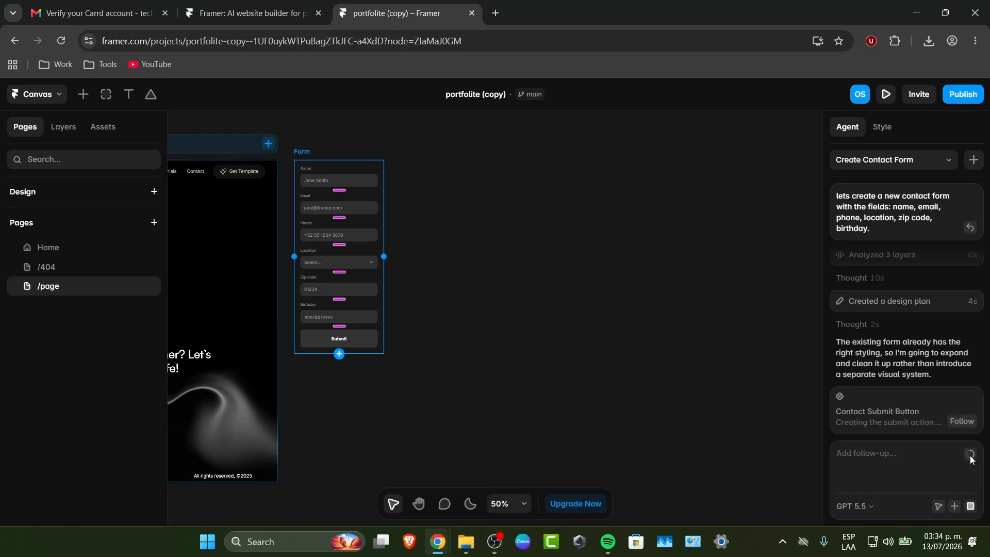
{"action": "left_click", "coordinate": [856, 507]}
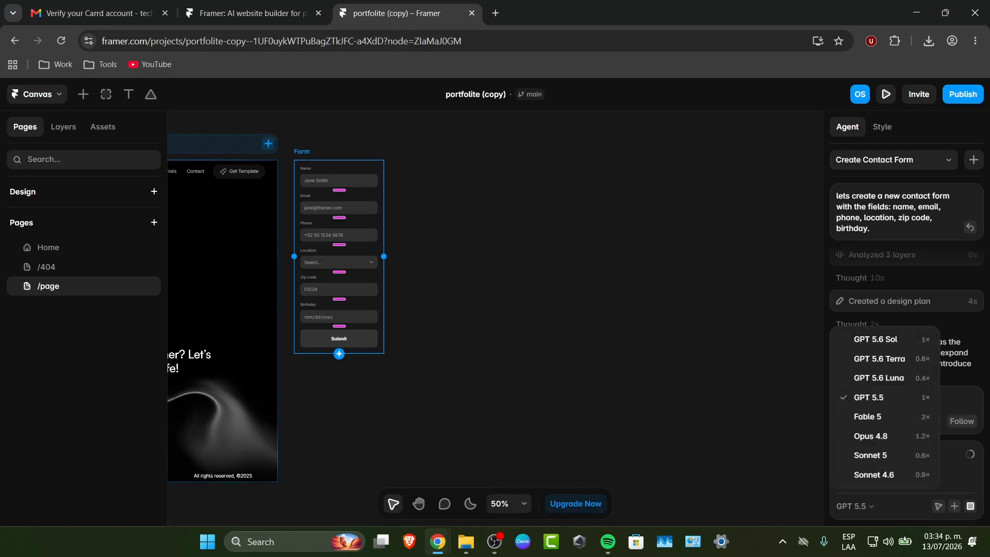
{"action": "left_click", "coordinate": [655, 258]}
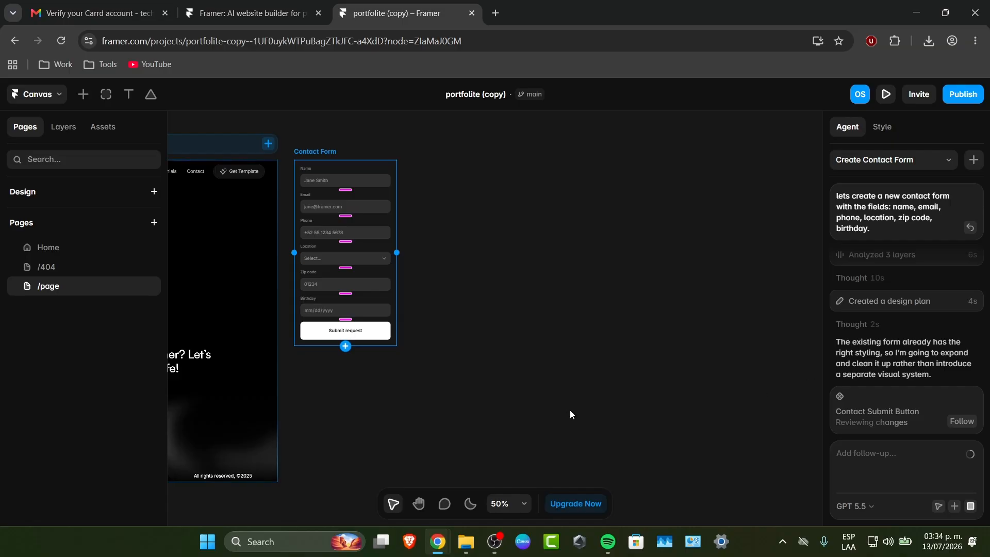
Inspect the Agent's contact form together with the neighbouring Desktop frame on the canvas
{"action": "scroll", "coordinate": [570, 410], "scroll_direction": "down", "scroll_amount": 1}
{"action": "left_click", "coordinate": [419, 504]}
{"action": "left_click_drag", "start_coordinate": [410, 276], "coordinate": [693, 23]}
{"action": "left_click_drag", "start_coordinate": [571, 443], "coordinate": [572, 537]}
{"action": "left_click_drag", "start_coordinate": [716, 270], "coordinate": [766, 398]}
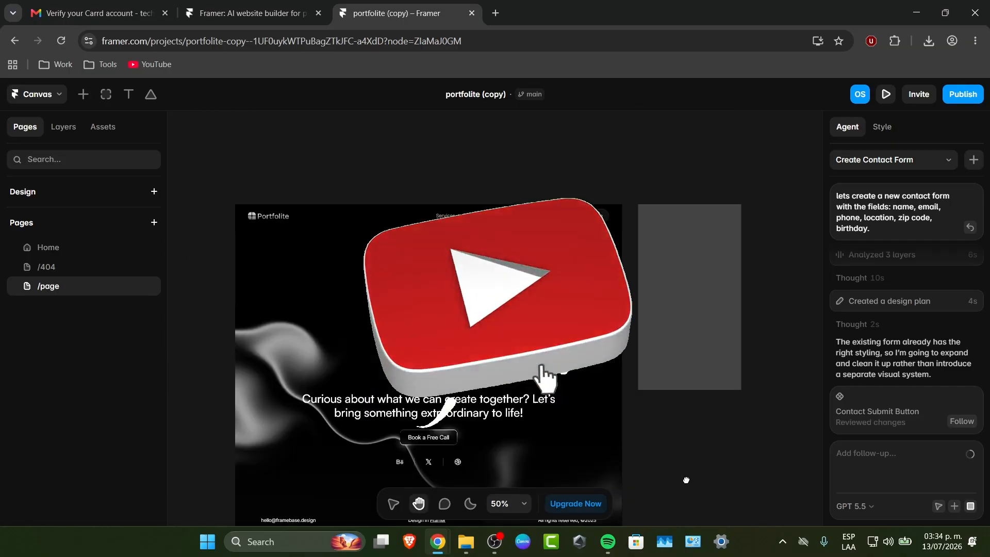